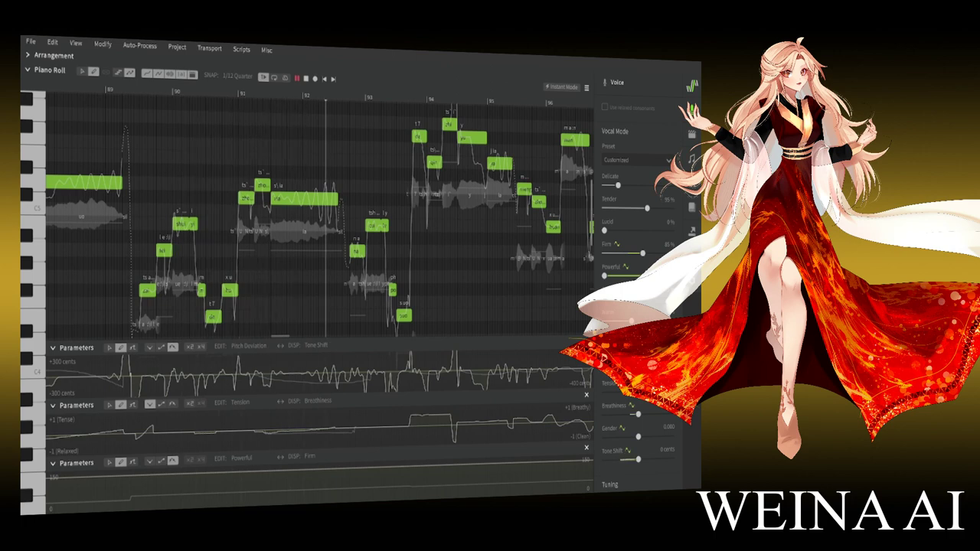
{"action": "scroll", "coordinate": [306, 214], "scroll_direction": "up", "scroll_amount": 1}
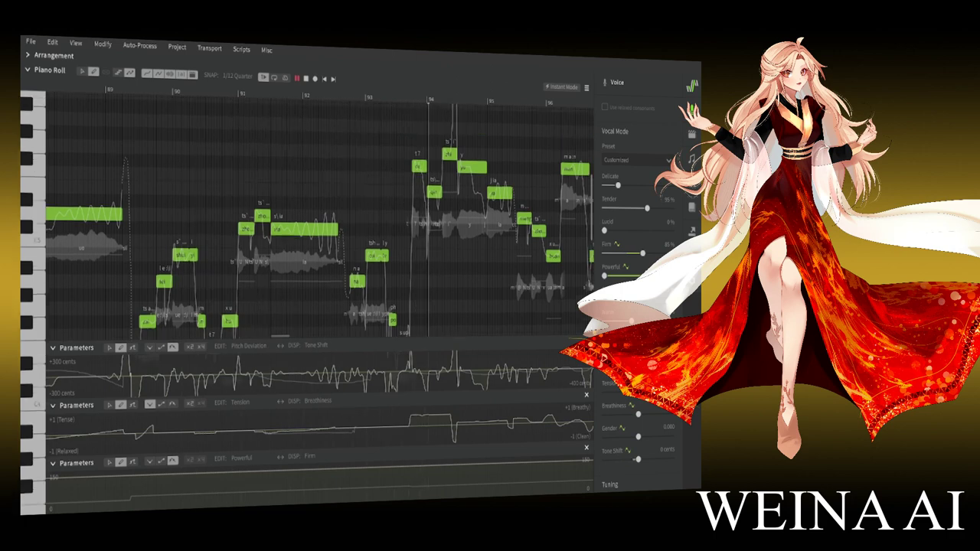